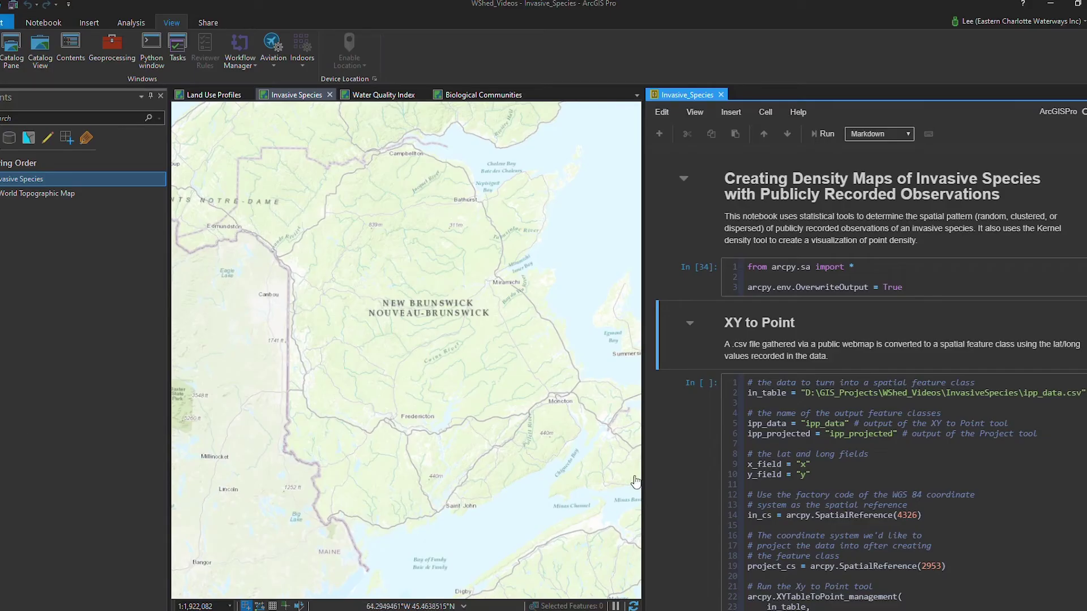
pyautogui.scroll(-2, 870, 385)
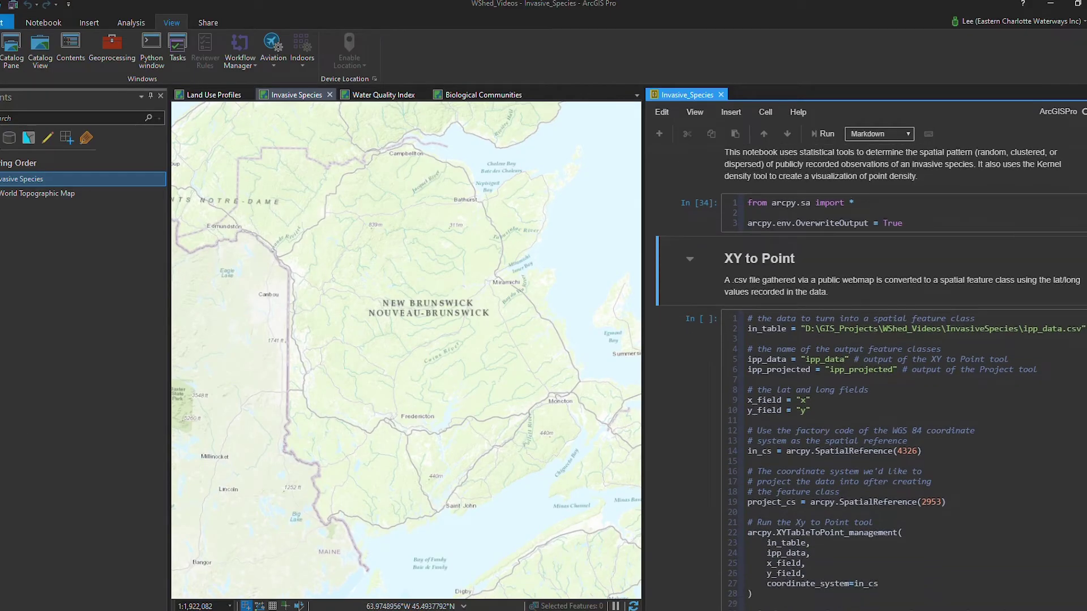
pyautogui.scroll(-2, 870, 385)
pyautogui.scroll(-2, 870, 385)
# Run the XY to Point cell to plot ipp_data and ipp_projected, then save the notebook.
pyautogui.click(779, 475)
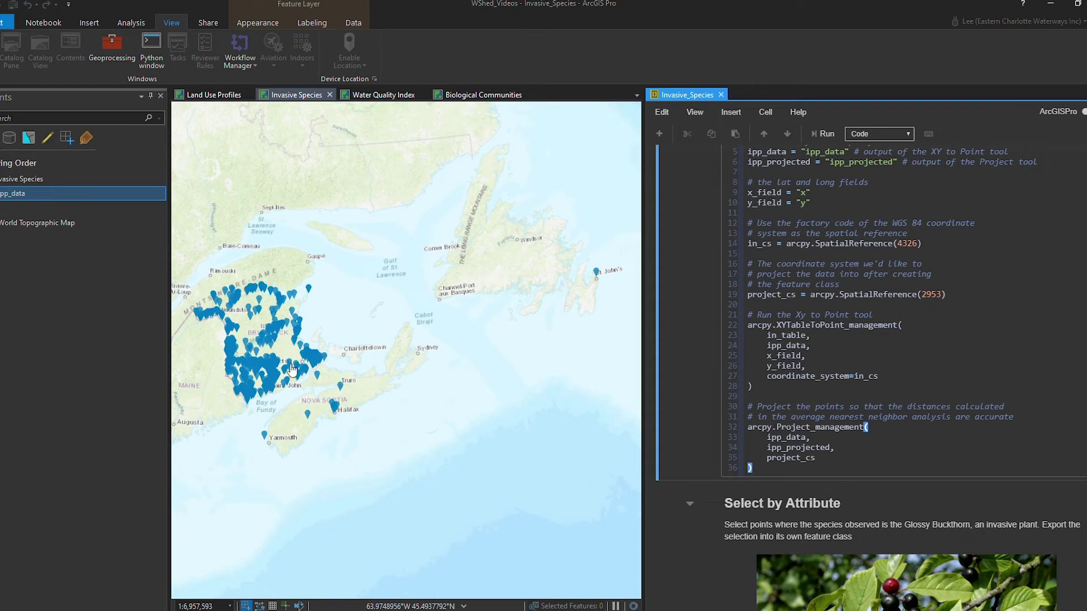
pyautogui.moveTo(291, 371); pyautogui.dragTo(438, 348)
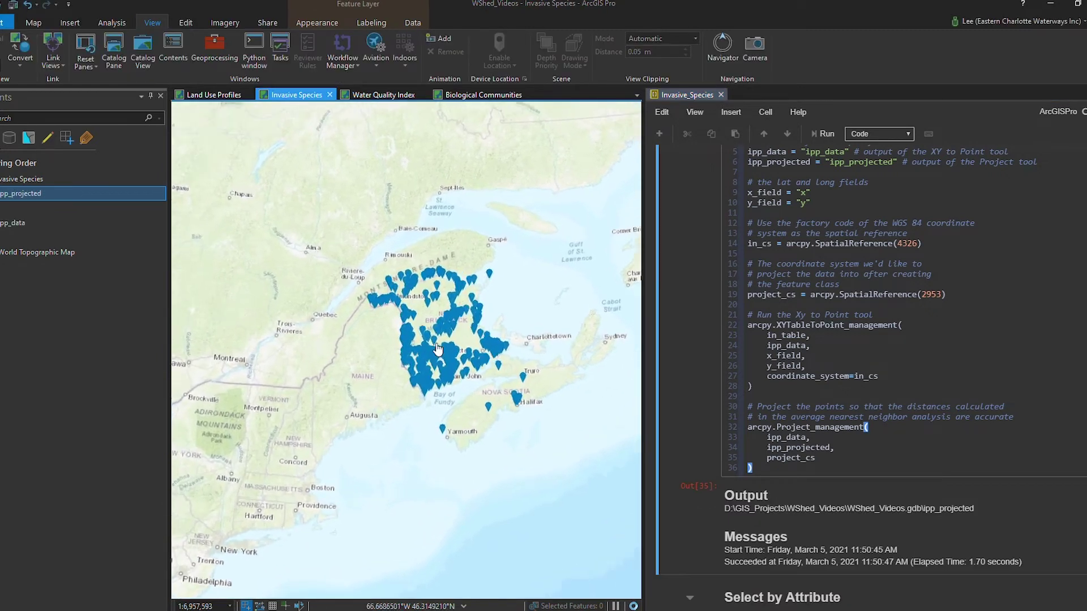
pyautogui.scroll(1, 437, 349)
pyautogui.scroll(1, 437, 349)
pyautogui.scroll(1, 436, 349)
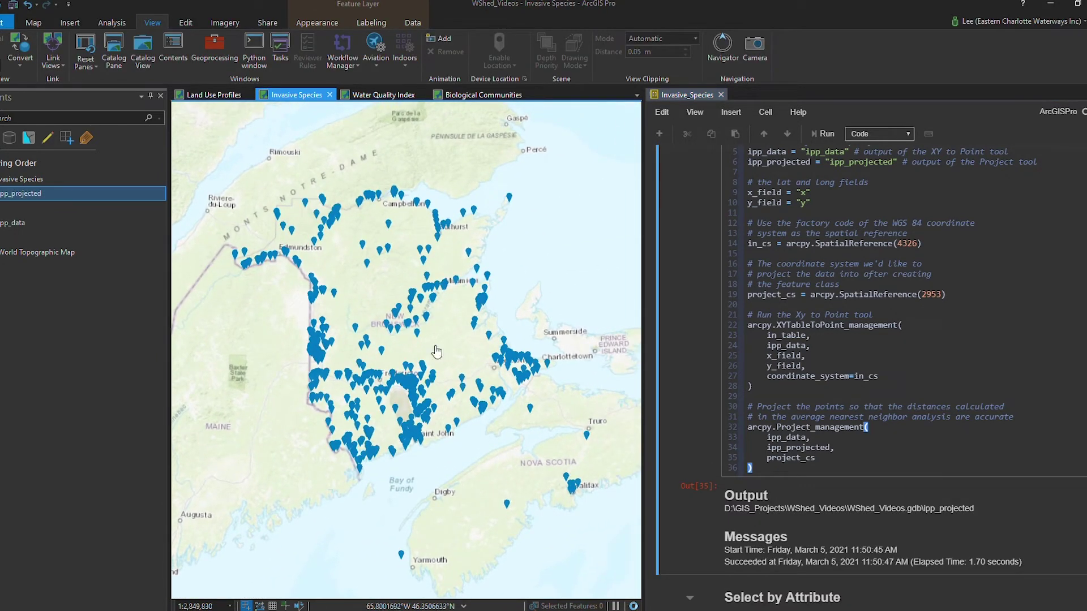
pyautogui.scroll(-2, 871, 378)
pyautogui.scroll(-1, 871, 377)
pyautogui.scroll(-2, 871, 378)
pyautogui.hotkey('ctrl', 's')
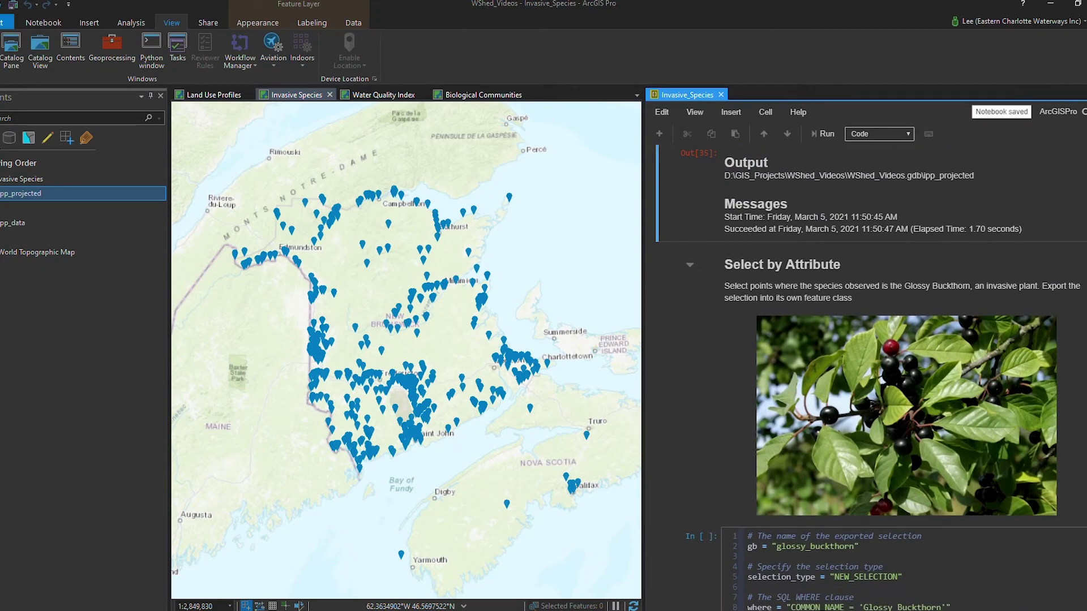
pyautogui.scroll(-2, 870, 378)
pyautogui.scroll(-1, 871, 379)
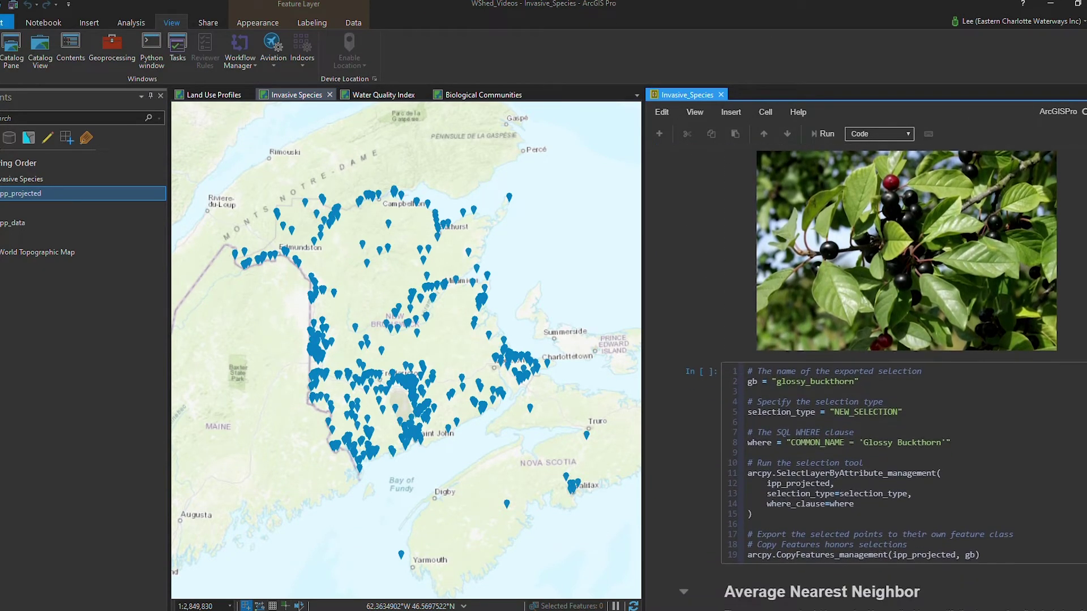
pyautogui.scroll(-1, 871, 378)
# Export the 152 Glossy Buckthorn points and hide the ipp_projected and ipp_data layers.
pyautogui.click(1008, 481)
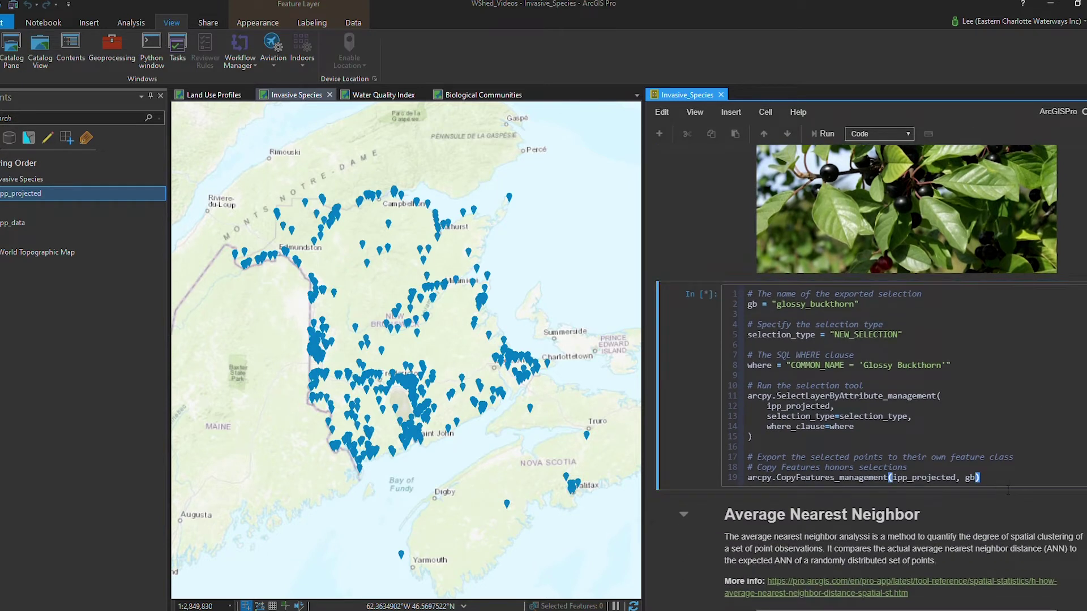
pyautogui.hotkey('ctrl', 'Return')
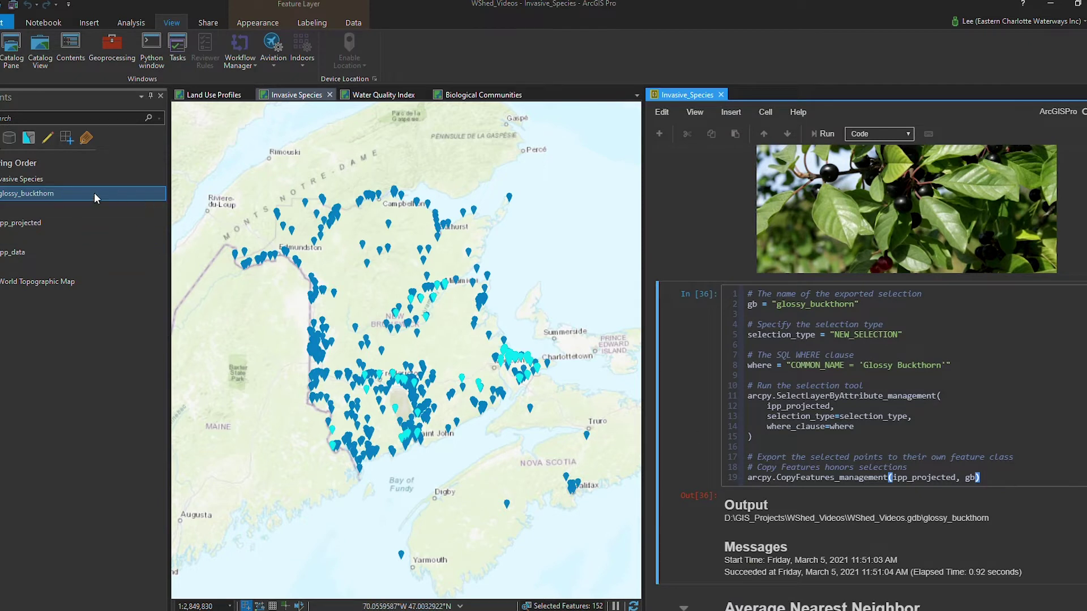
pyautogui.click(1, 223)
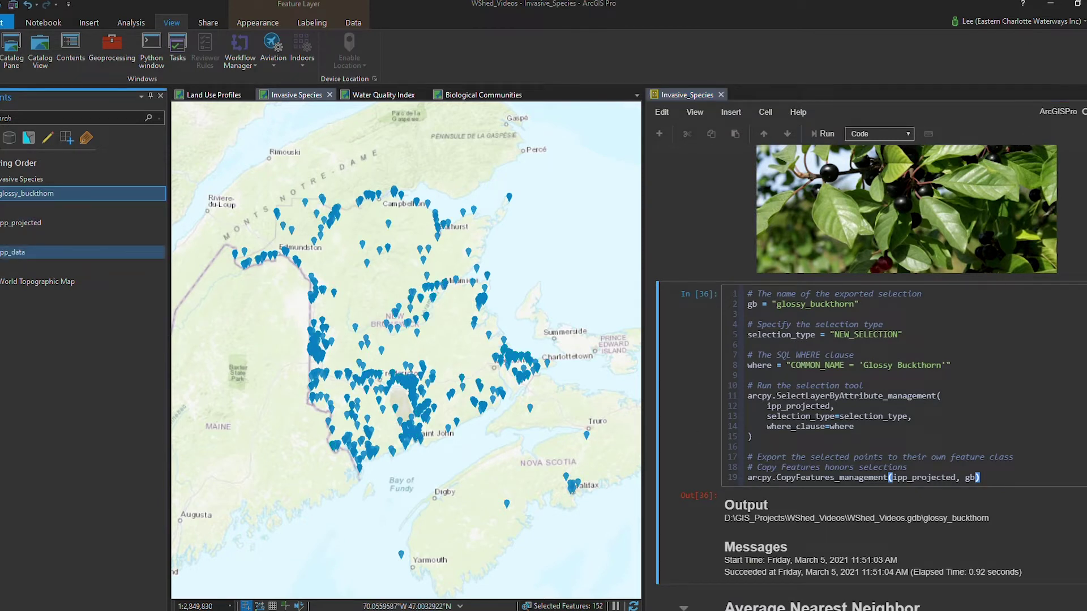
pyautogui.click(1, 253)
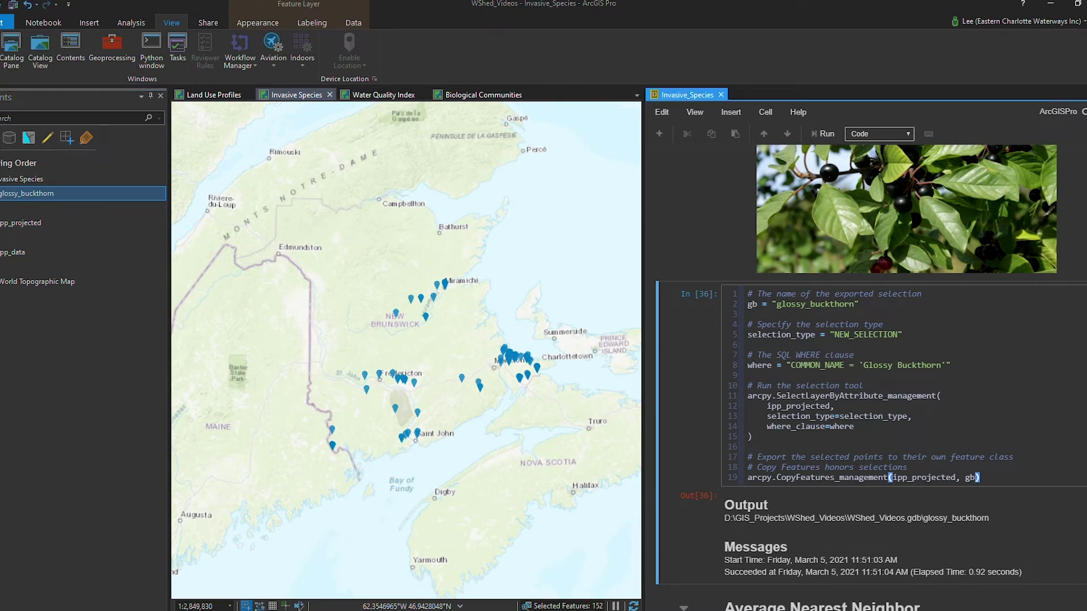
pyautogui.scroll(-1, 870, 378)
pyautogui.scroll(-1, 871, 378)
pyautogui.scroll(-1, 871, 378)
pyautogui.scroll(-1, 870, 378)
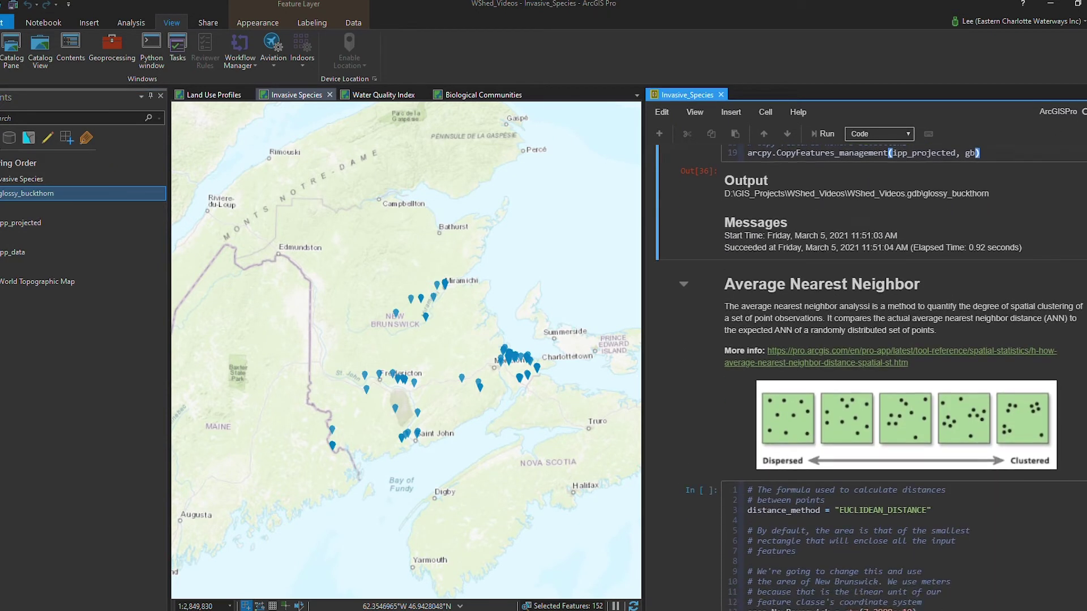
pyautogui.scroll(-1, 870, 378)
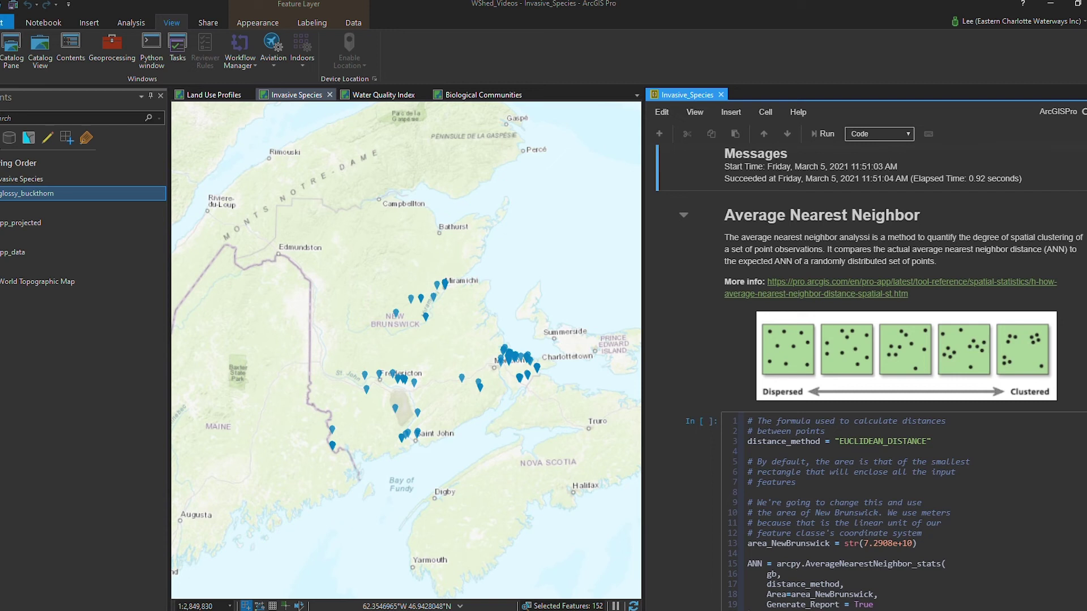
pyautogui.scroll(-2, 870, 378)
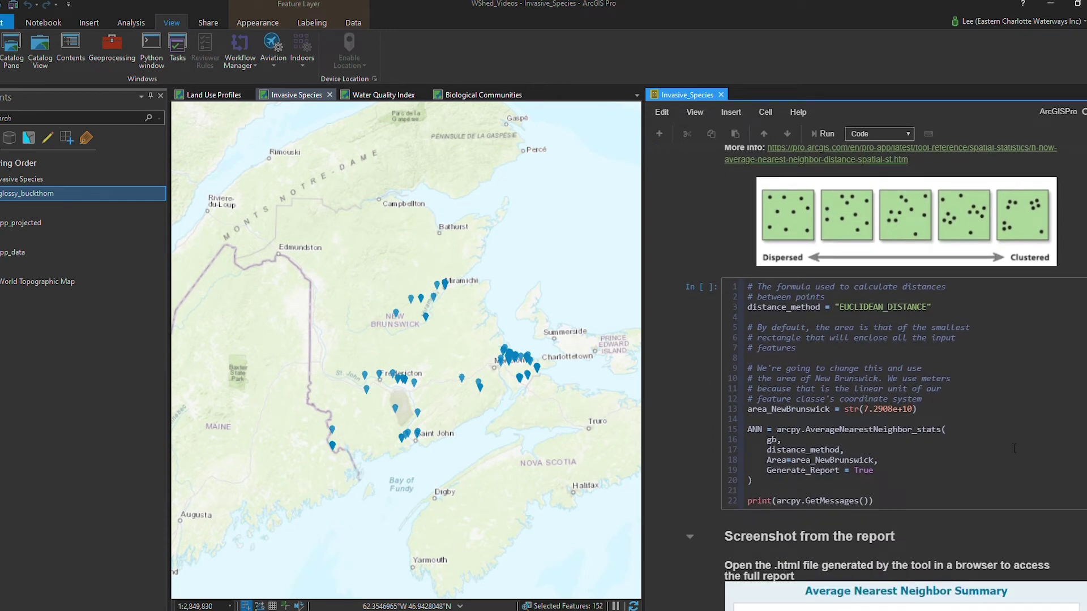
# Run the Average Nearest Neighbor cell to get ratio 0.185578 and z-score −19.208894.
pyautogui.click(896, 506)
pyautogui.hotkey('ctrl', 'Return')
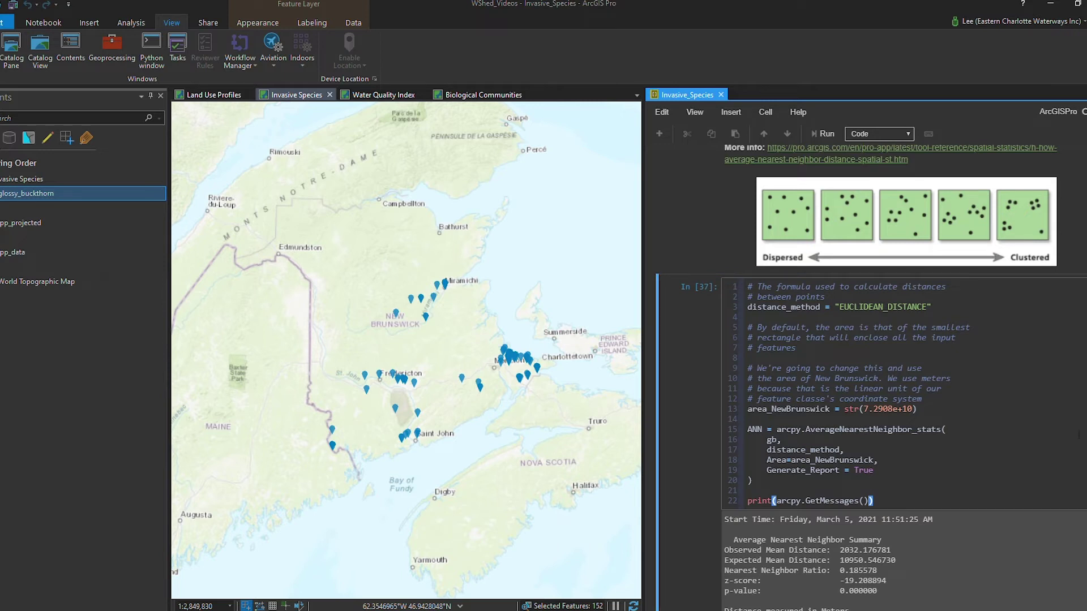
pyautogui.scroll(-2, 871, 378)
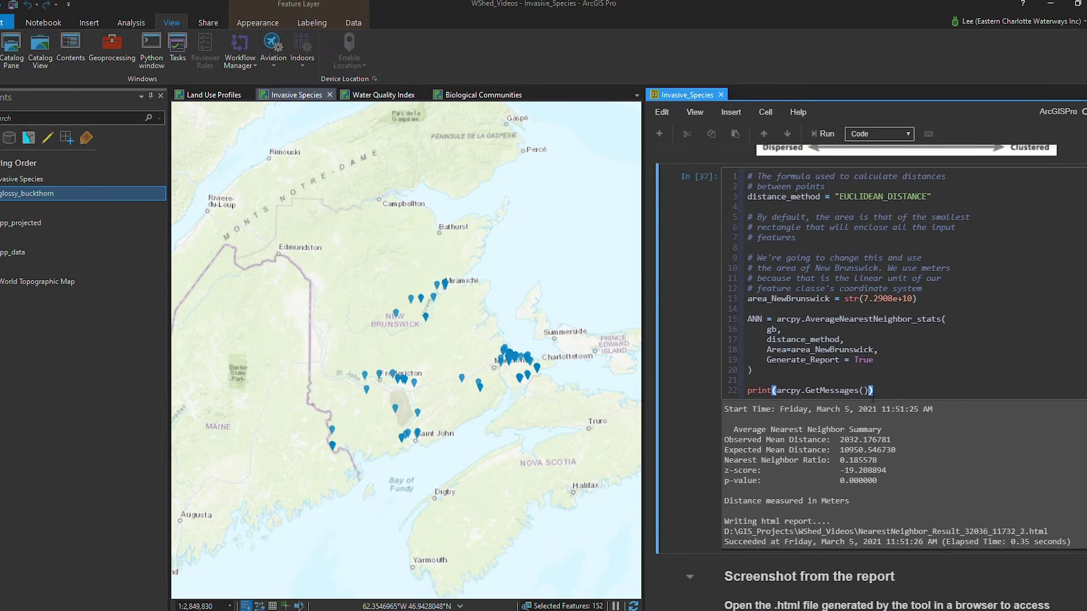